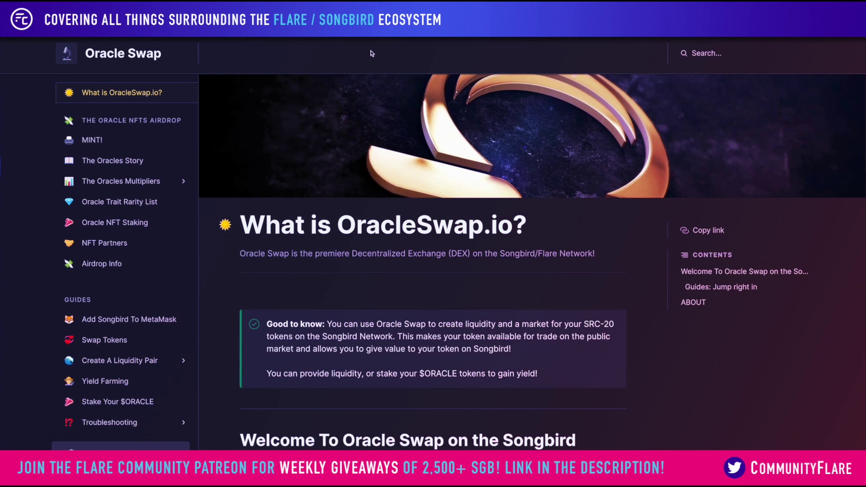
Scroll through the Oracle Swap documentation page down and back up
scroll(158, 210, down, 4)
scroll(266, 262, down, 2)
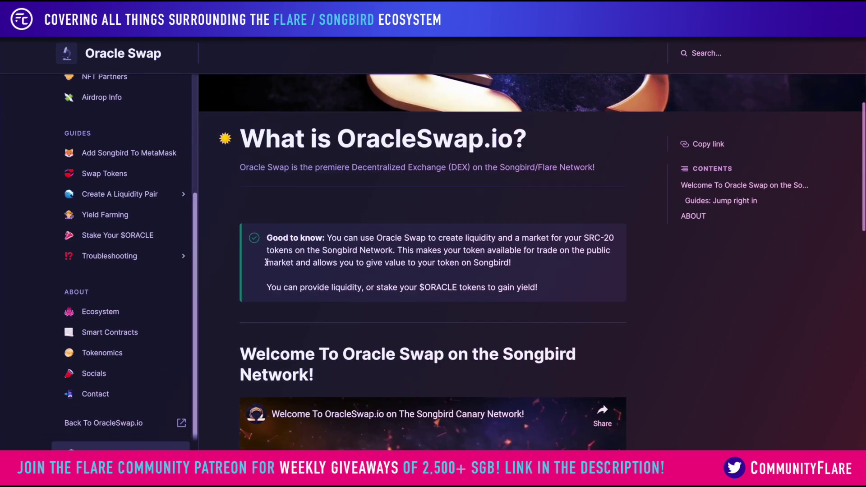
scroll(266, 262, down, 15)
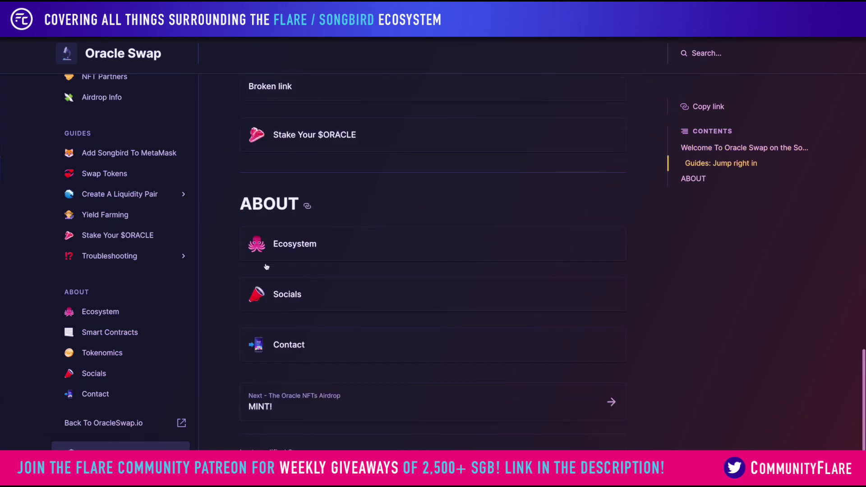
scroll(221, 295, up, 18)
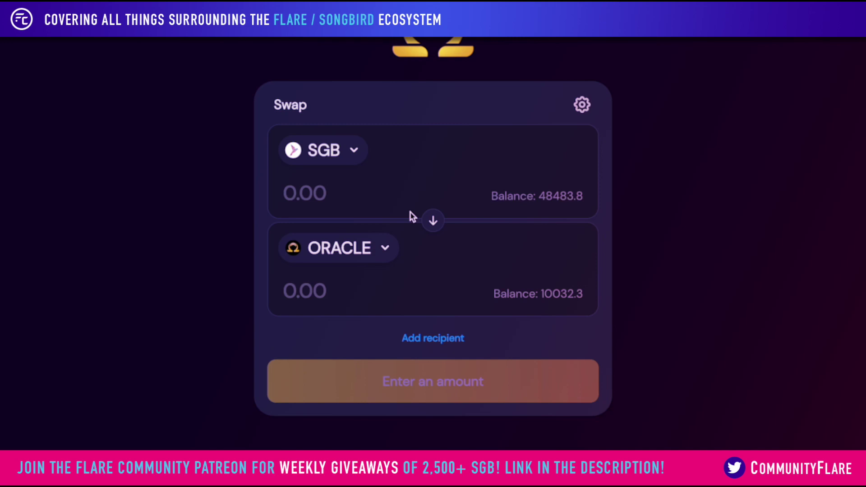
Enter 10 SGB to swap for about 188.32 ORACLE and submit the swap
click(332, 197)
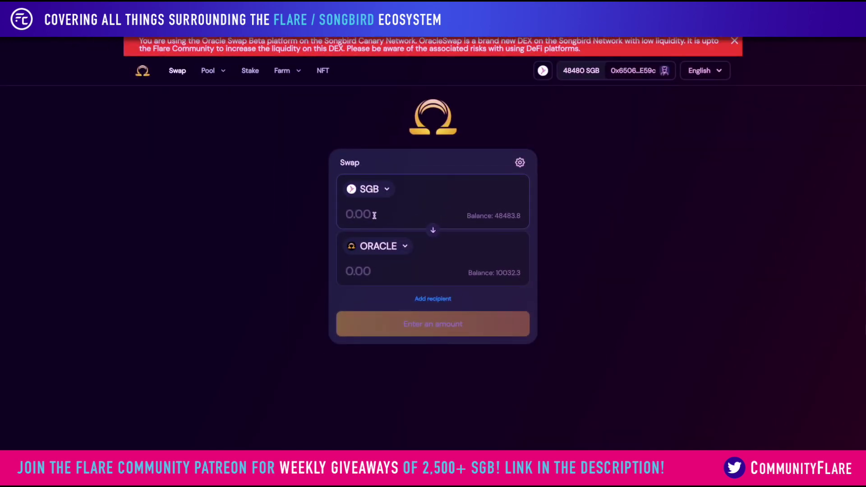
text(10)
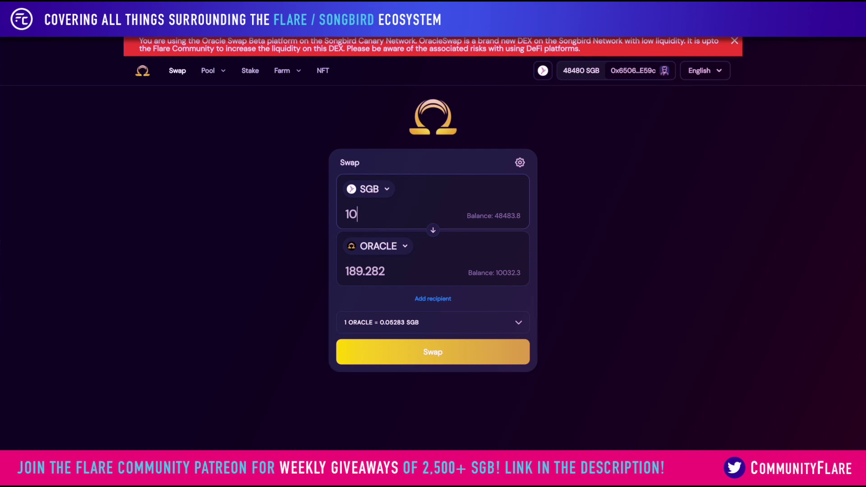
click(374, 242)
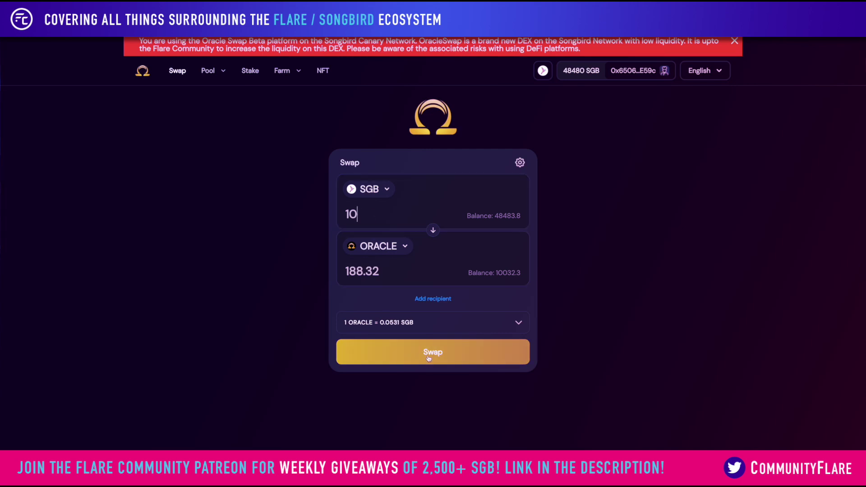
click(448, 356)
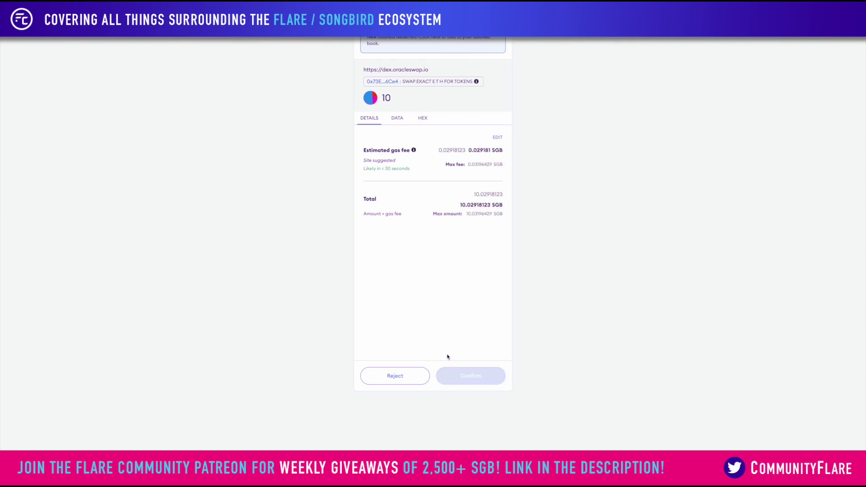
Confirm the 10 SGB swap transaction in the MetaMask popup
click(471, 375)
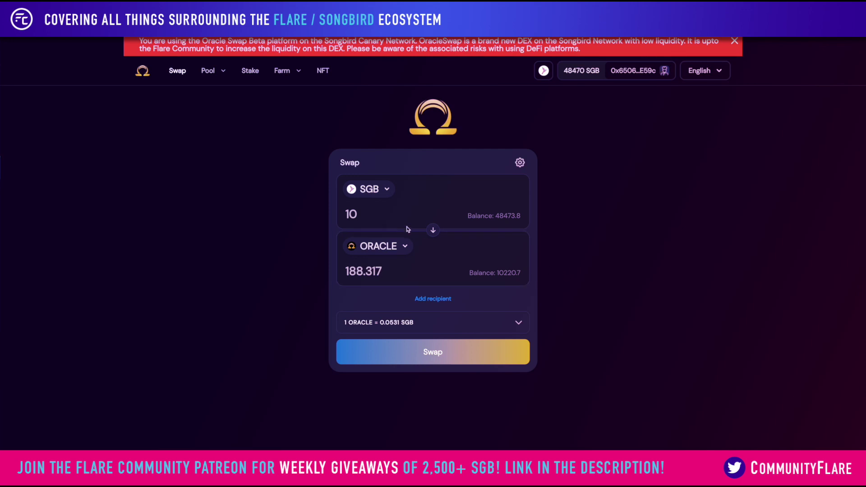
click(394, 247)
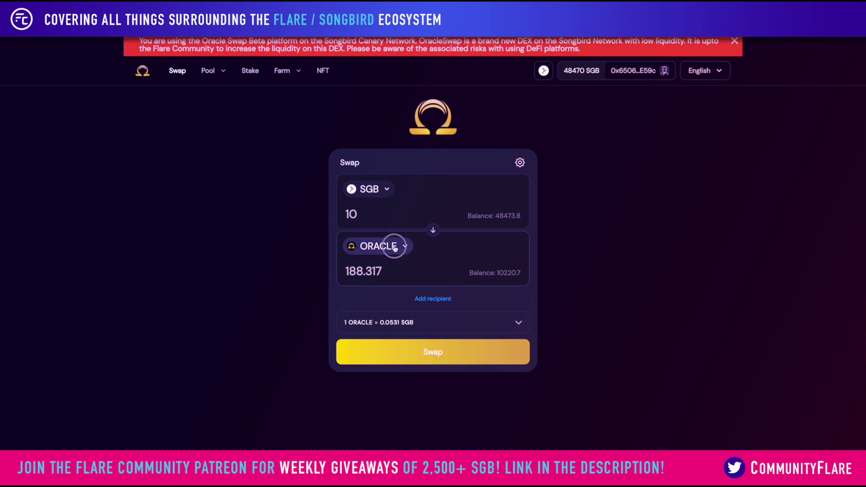
key(Escape)
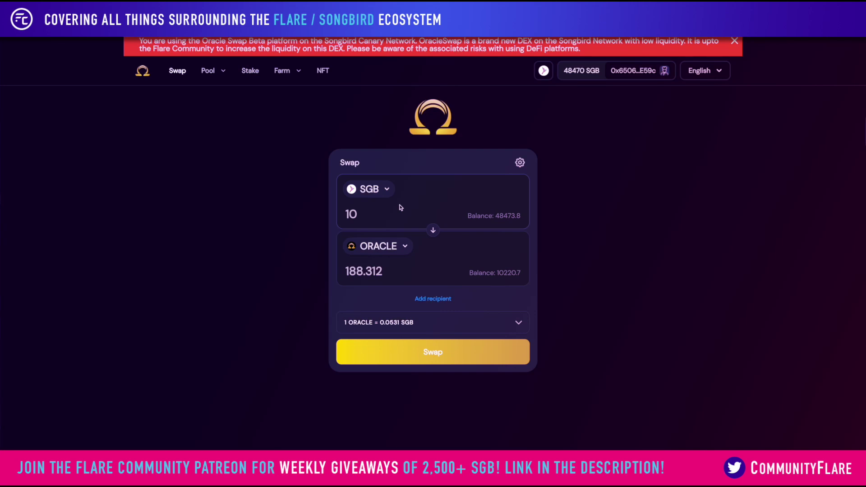
click(520, 163)
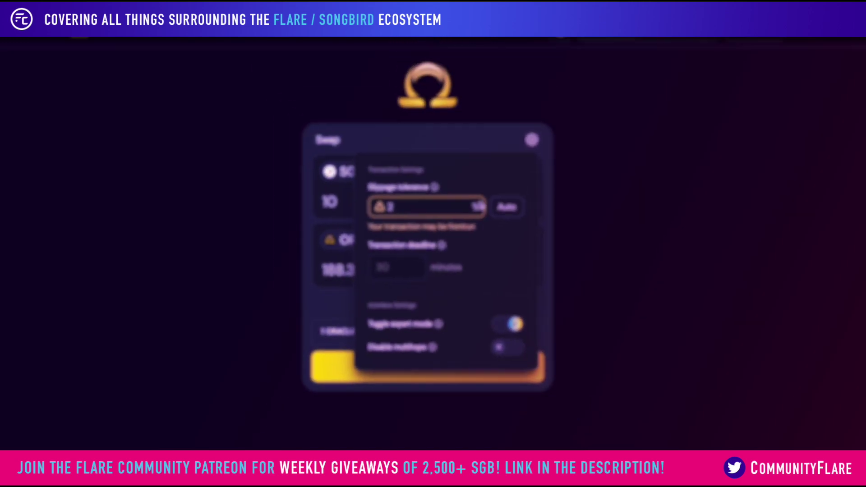
click(481, 161)
click(379, 216)
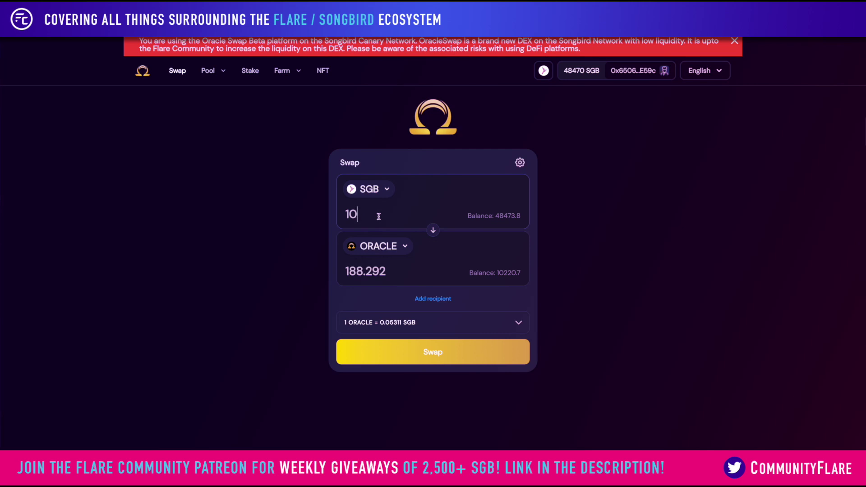
Change the SGB amount to 1000000, quoting 10892500 ORACLE with insufficient balance
key(BackSpace)
text(0)
text(000)
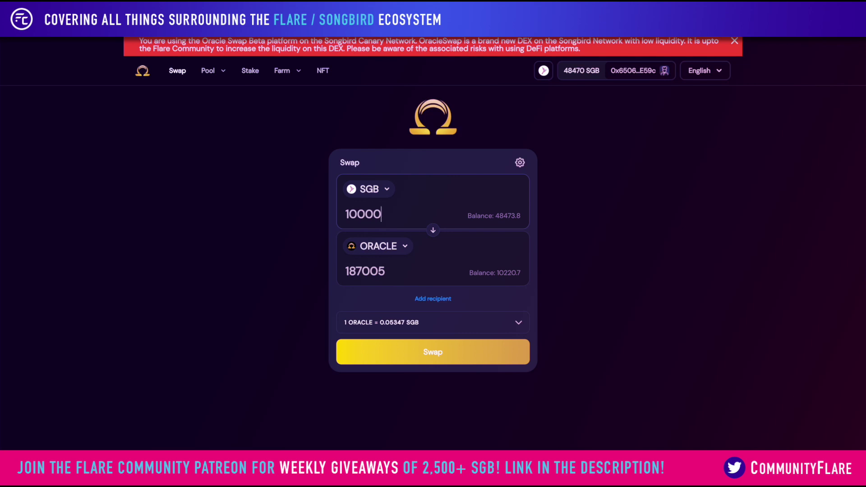
text(0)
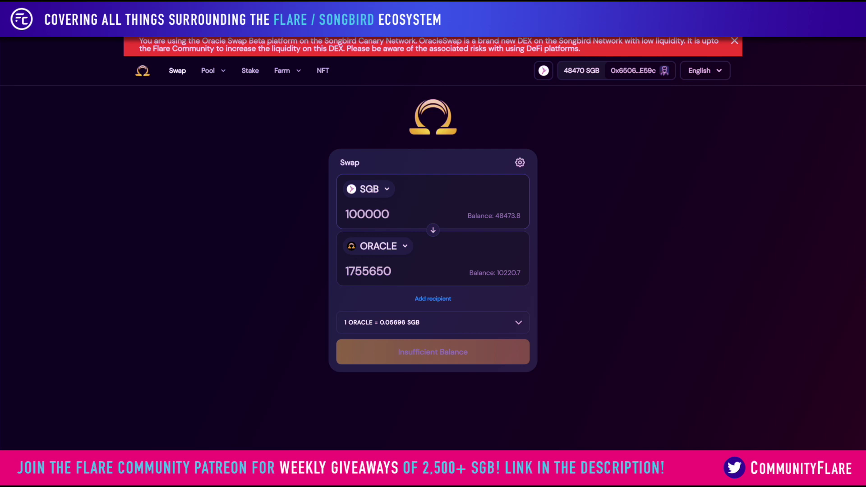
text(0)
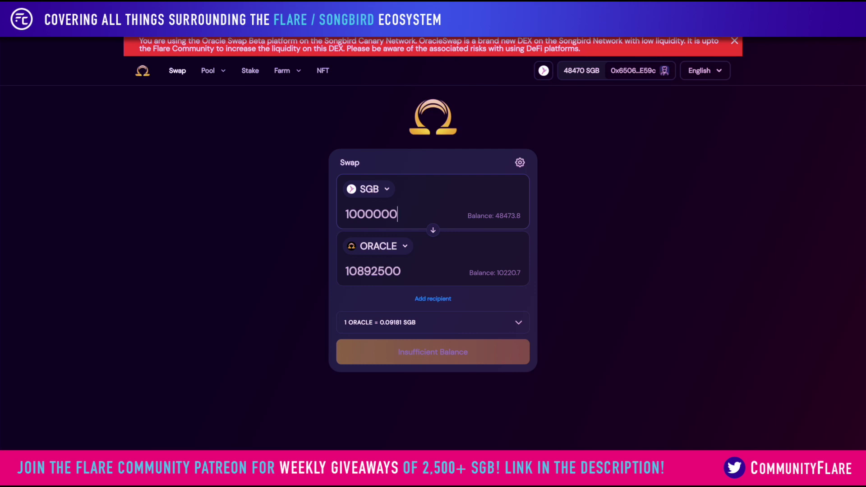
click(520, 162)
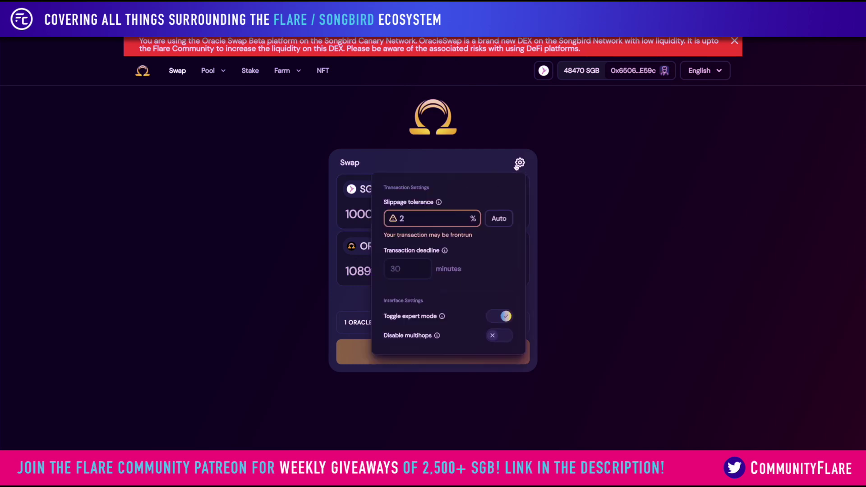
click(497, 222)
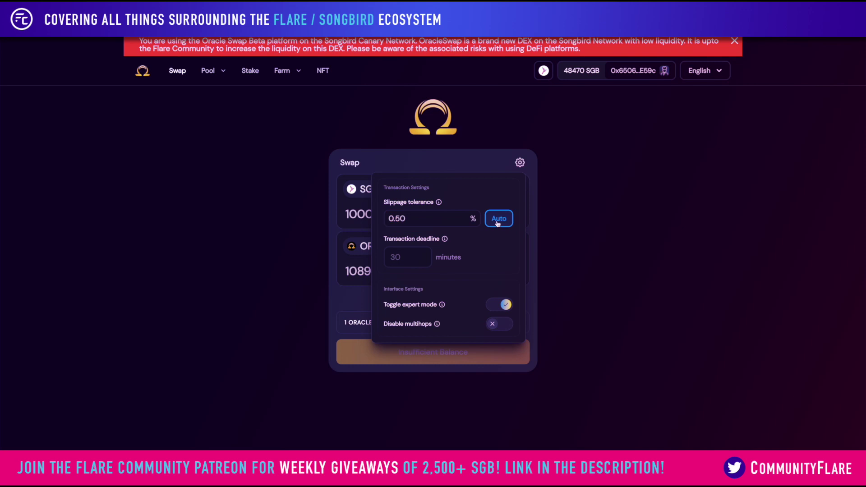
drag(420, 219, 378, 220)
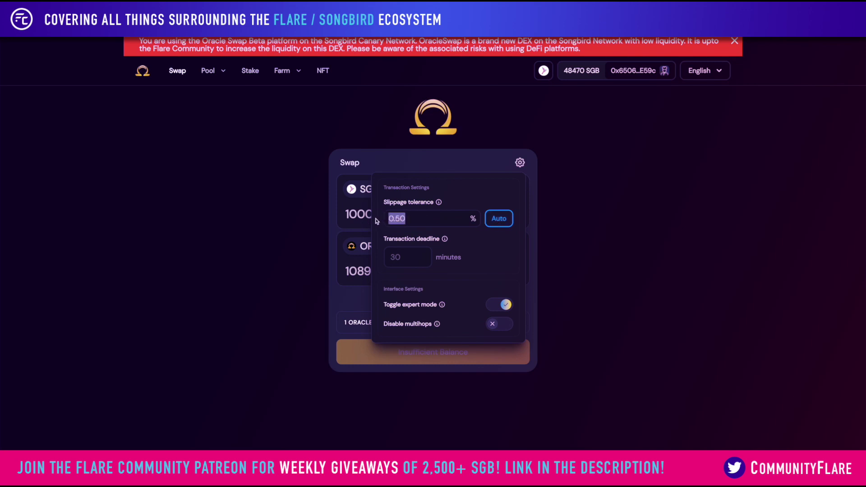
text(2)
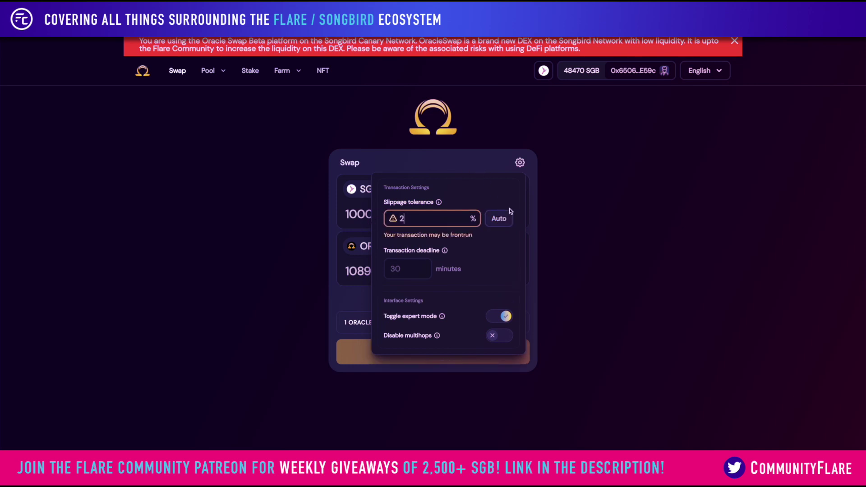
click(484, 164)
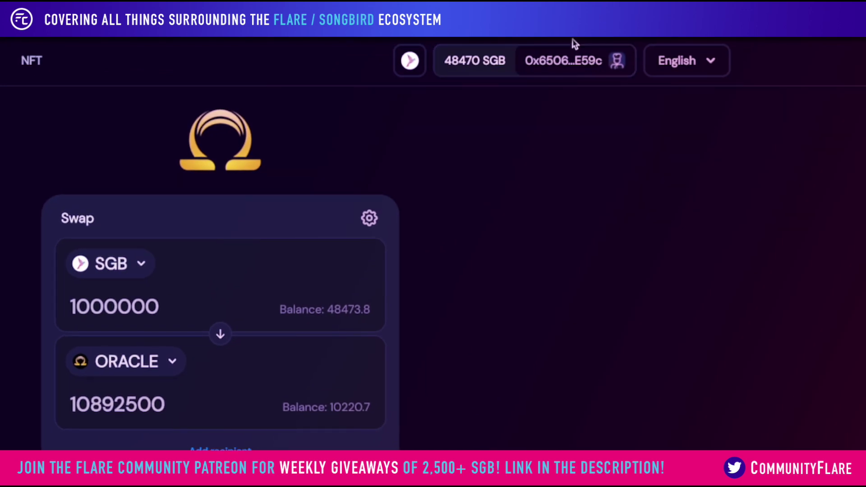
Open the wallet page showing 48473.8 SGB and 10220.7 ORACLE balances
click(502, 70)
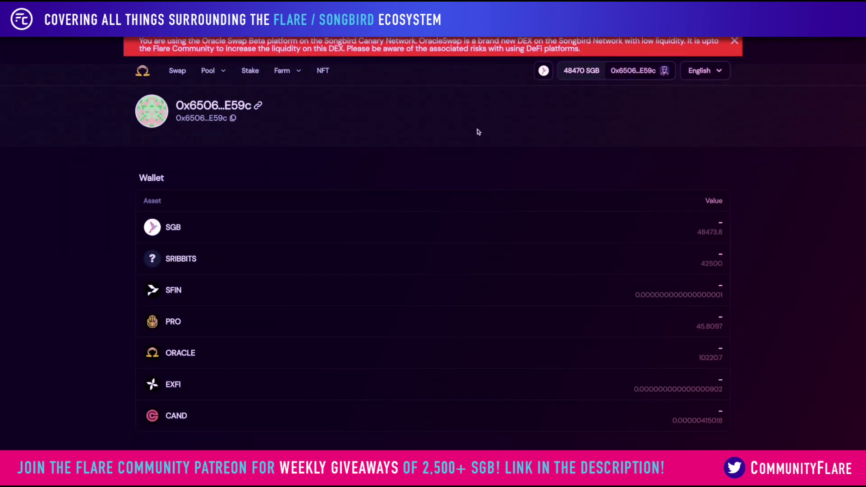
scroll(478, 133, down, 1)
scroll(478, 132, up, 1)
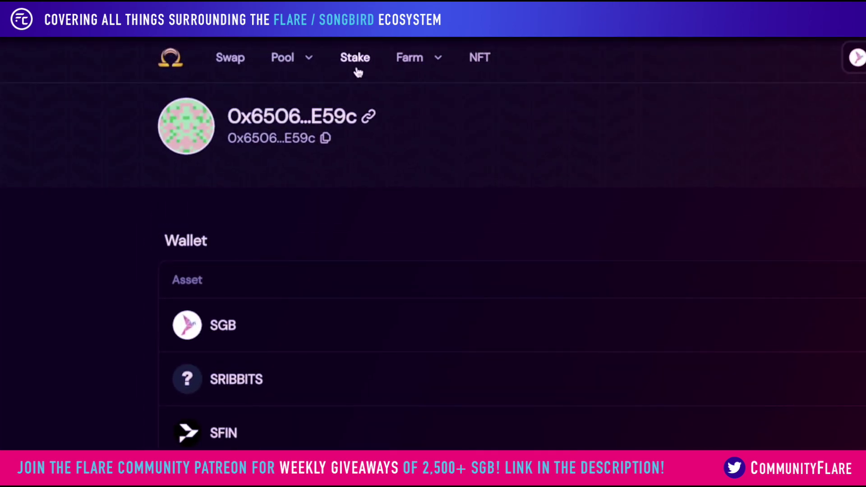
On the Stake page, stake the maximum 10220.709 ORACLE and confirm staking
click(355, 62)
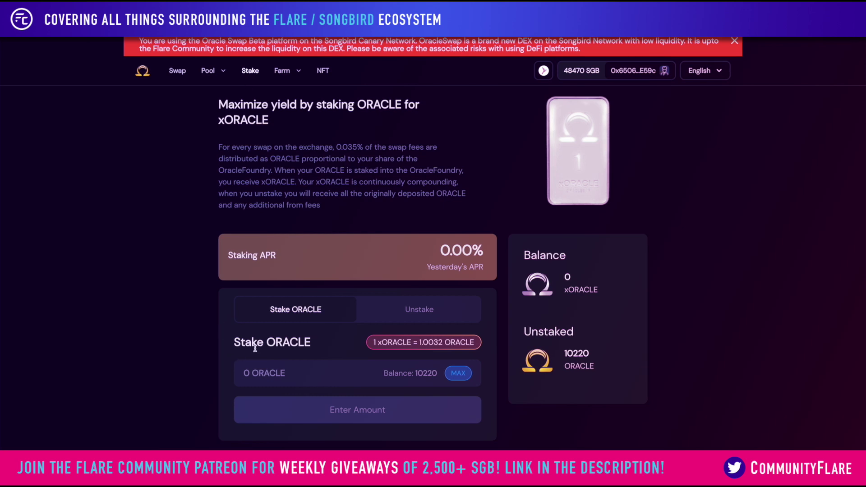
click(458, 373)
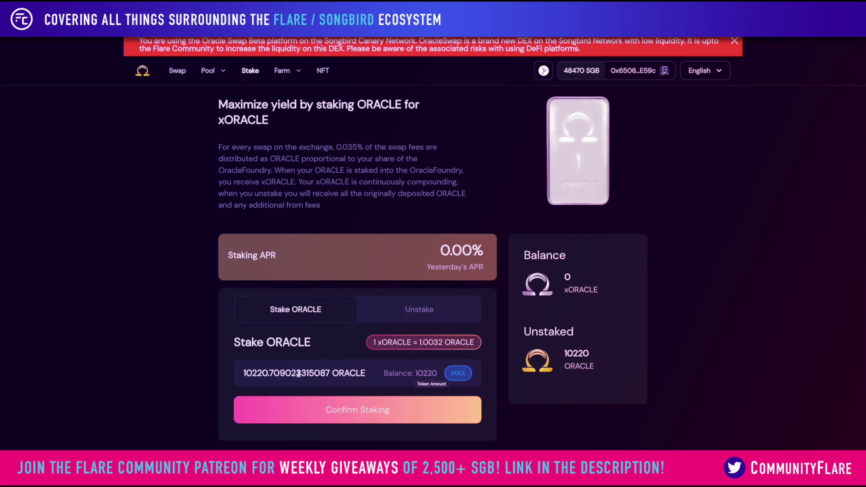
click(348, 408)
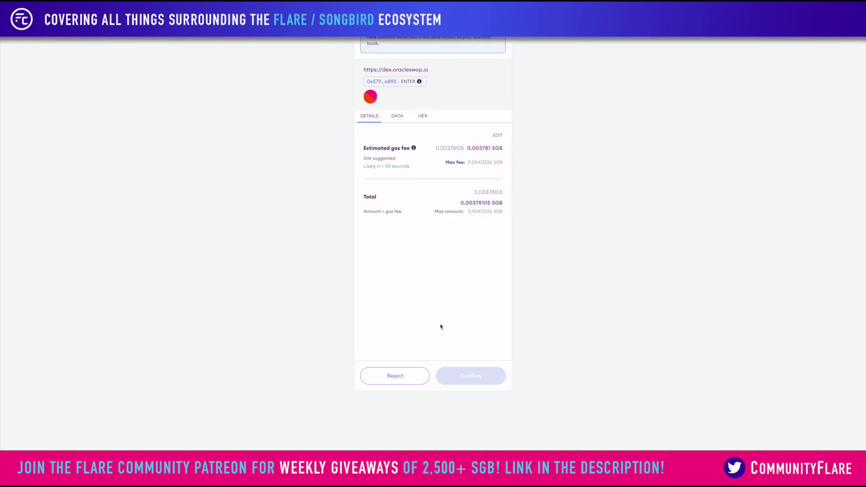
Confirm the staking transaction in MetaMask, yielding 10180 xORACLE
click(472, 376)
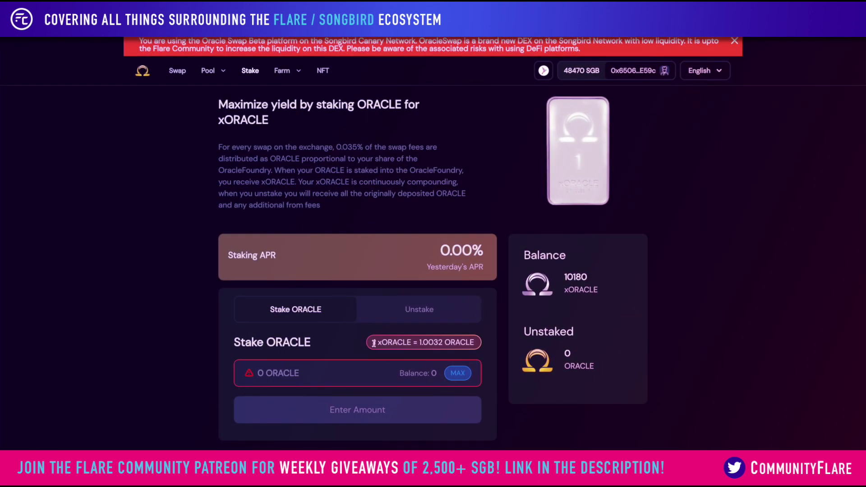
drag(374, 343, 494, 346)
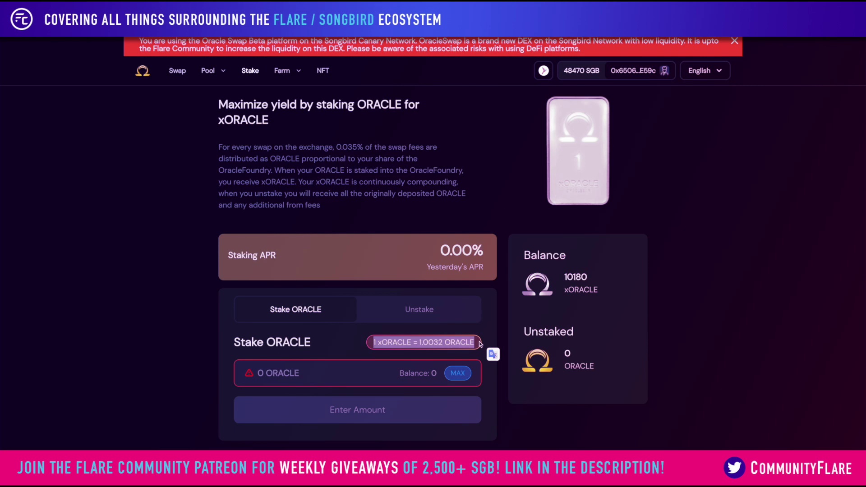